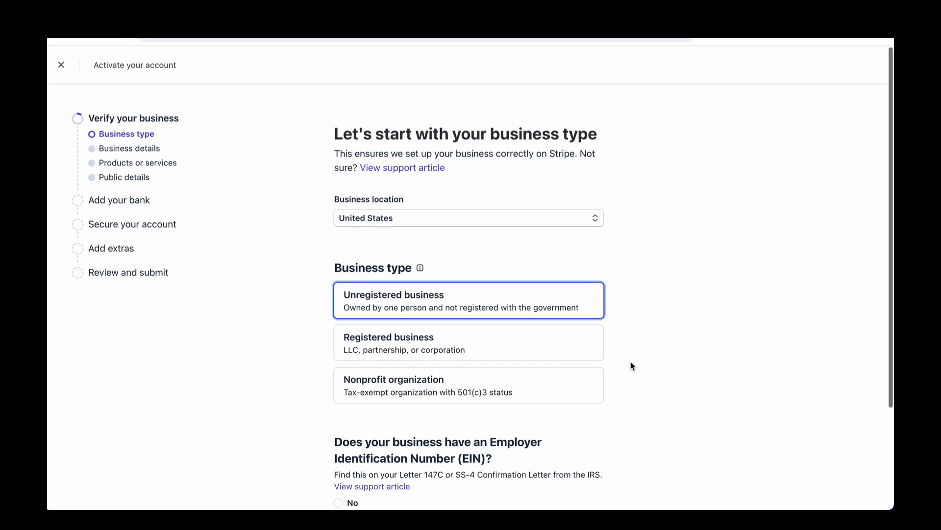
Answer No to having an Employer Identification Number (EIN) and continue
{"action": "scroll", "coordinate": [632, 365], "scroll_direction": "down", "scroll_amount": 3}
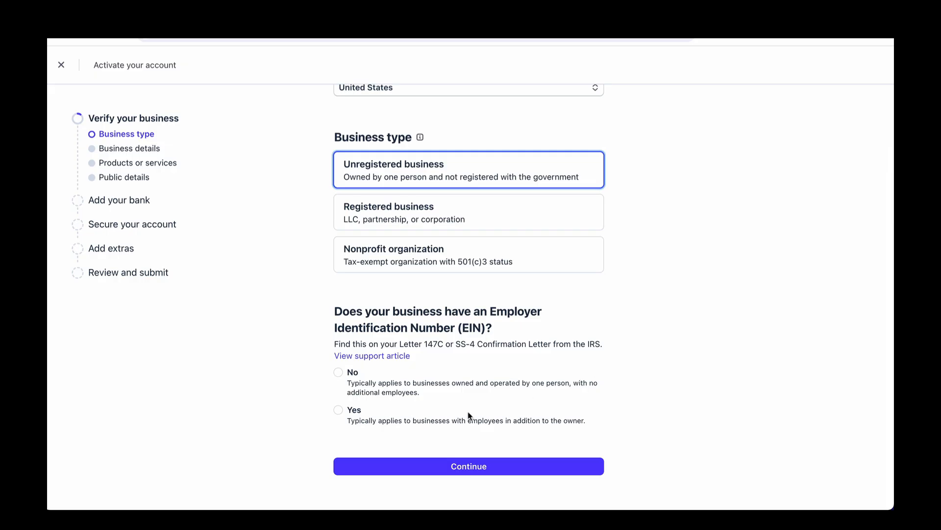
{"action": "left_click", "coordinate": [339, 372]}
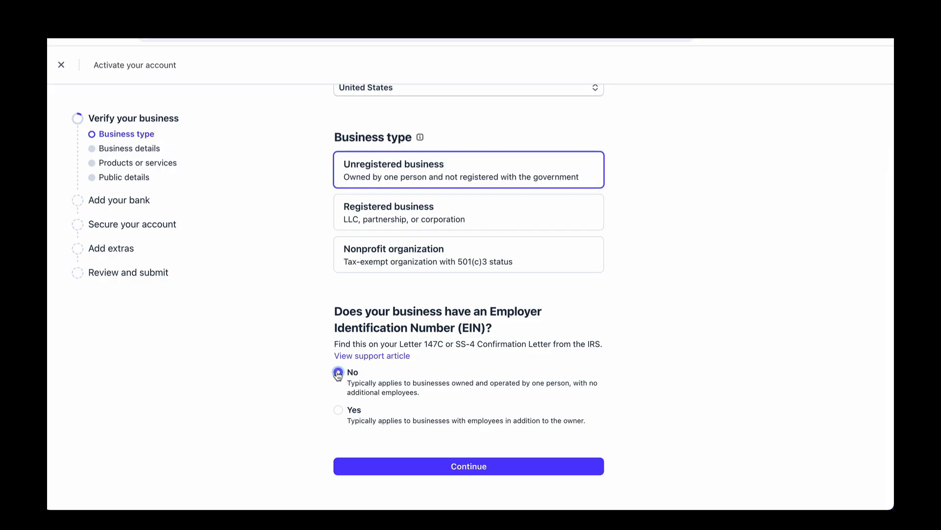
{"action": "left_click", "coordinate": [471, 468]}
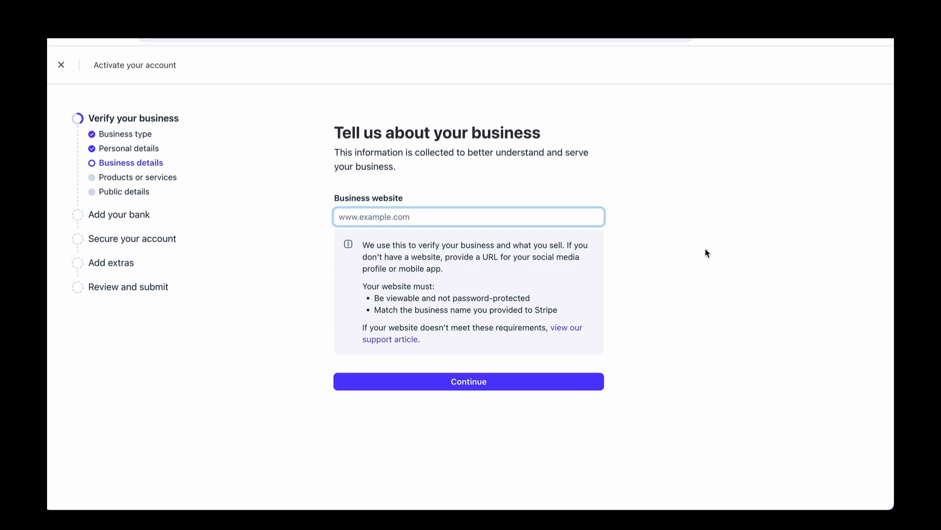
{"action": "type", "text": "https://ebizgalaxy.systeme.io/22710dbe"}
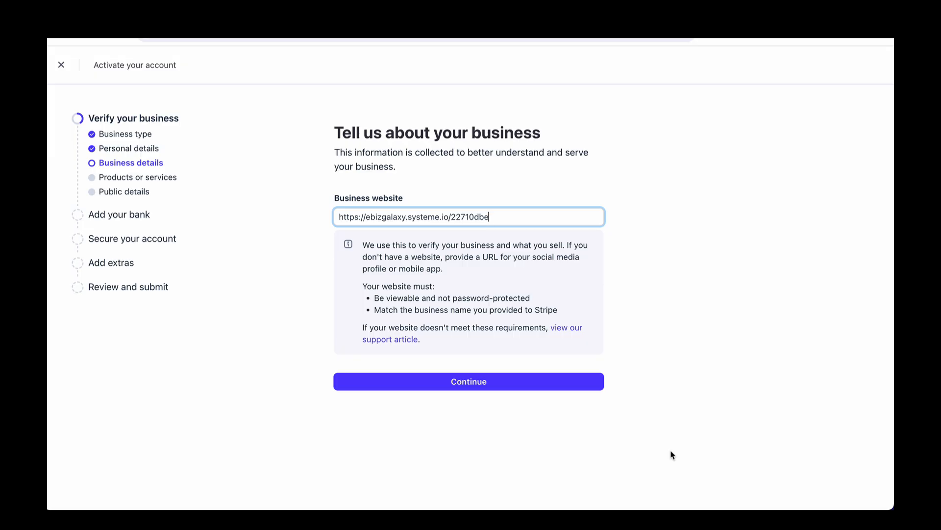
{"action": "left_click", "coordinate": [469, 380]}
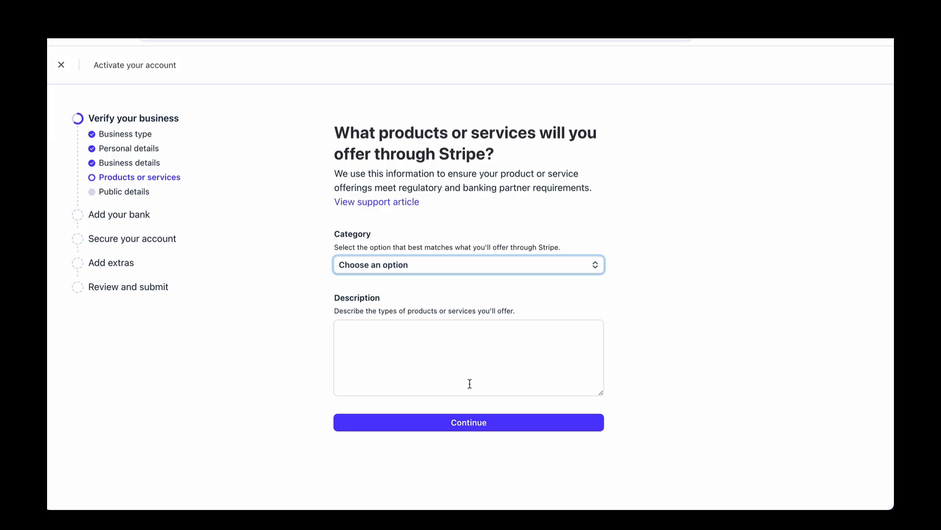
Set the product category to Blogs and written content under Digital products
{"action": "left_click", "coordinate": [596, 269]}
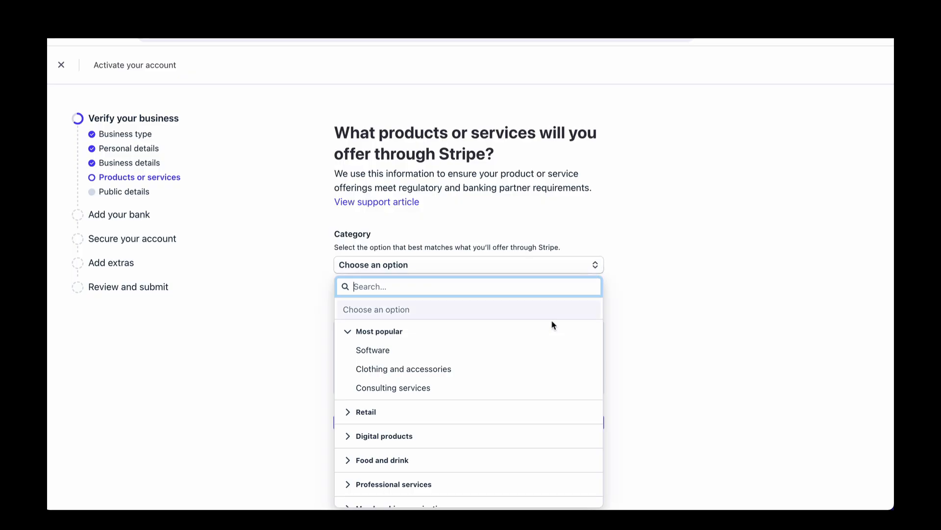
{"action": "scroll", "coordinate": [553, 327], "scroll_direction": "down", "scroll_amount": 2}
{"action": "scroll", "coordinate": [553, 327], "scroll_direction": "down", "scroll_amount": 1}
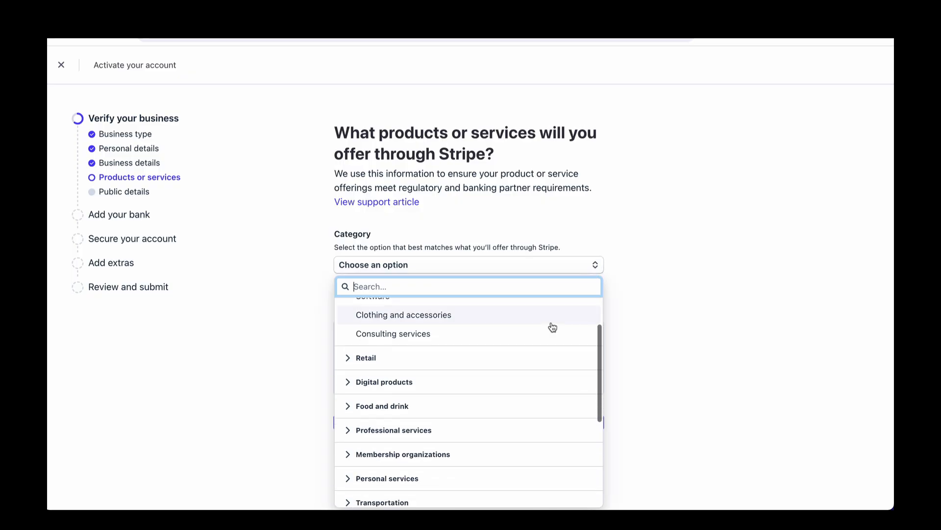
{"action": "left_click", "coordinate": [349, 382]}
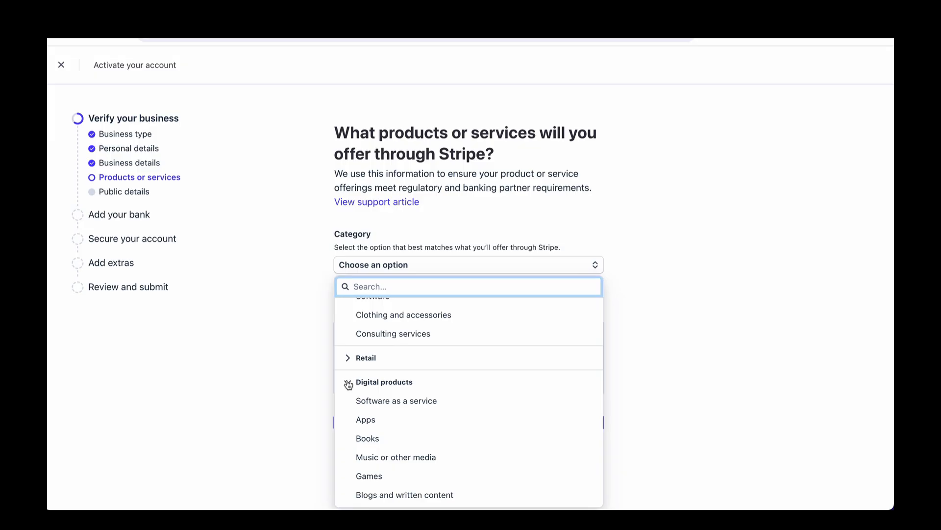
{"action": "scroll", "coordinate": [349, 384], "scroll_direction": "down", "scroll_amount": 3}
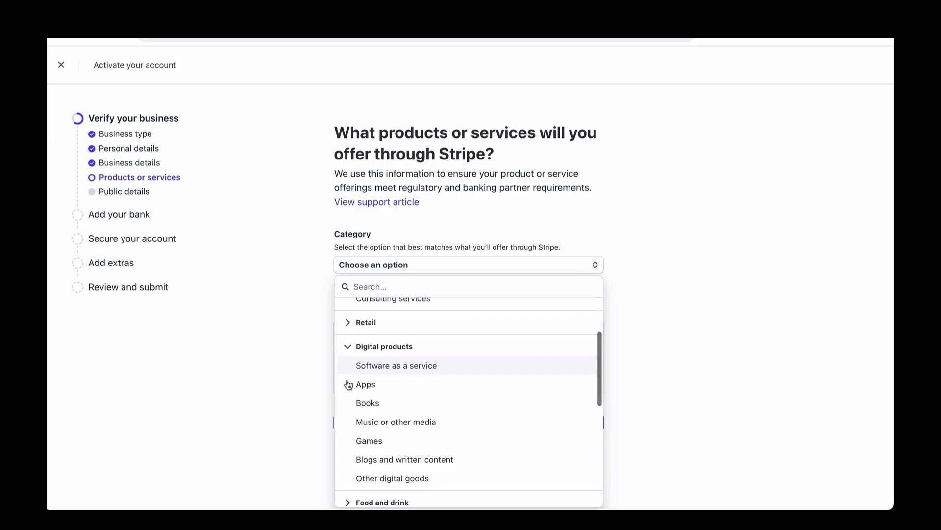
{"action": "scroll", "coordinate": [348, 383], "scroll_direction": "down", "scroll_amount": 1}
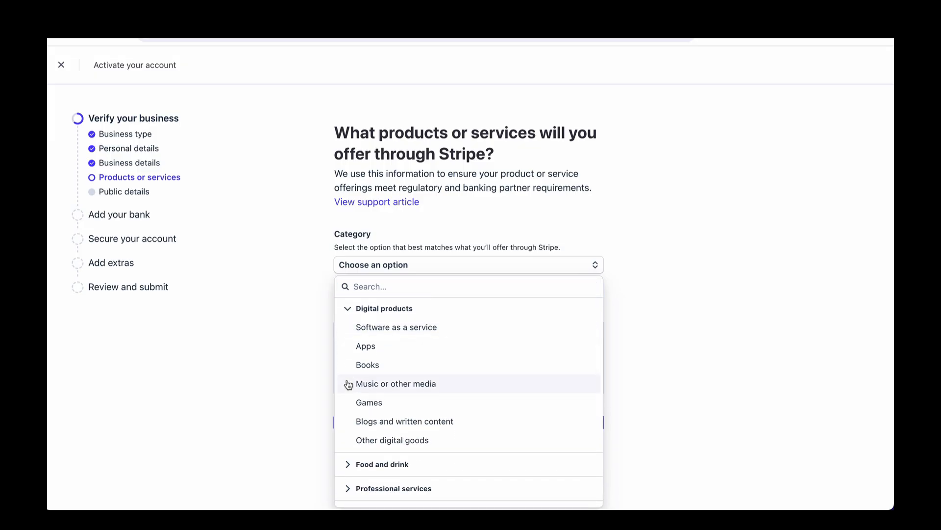
{"action": "left_click", "coordinate": [368, 421]}
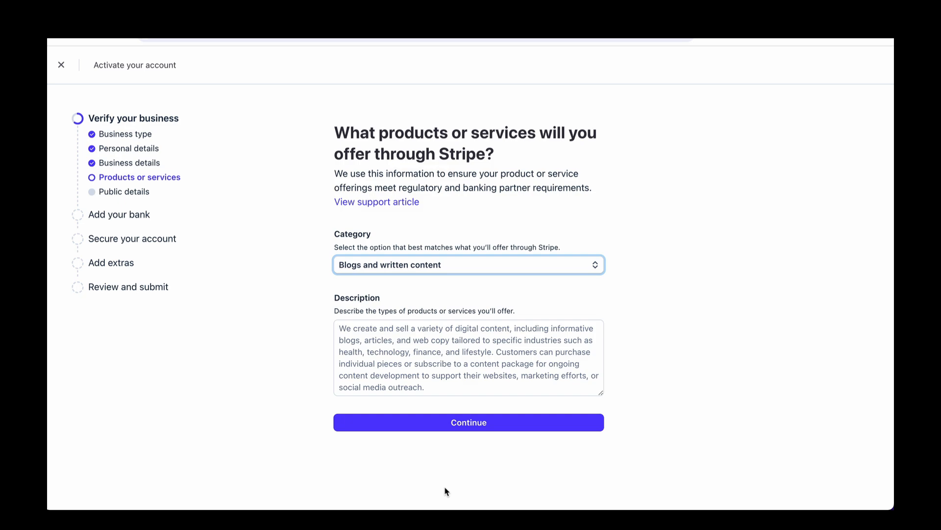
Enter the description 'I will sell information products for people doing business online.' and continue
{"action": "left_click", "coordinate": [340, 328]}
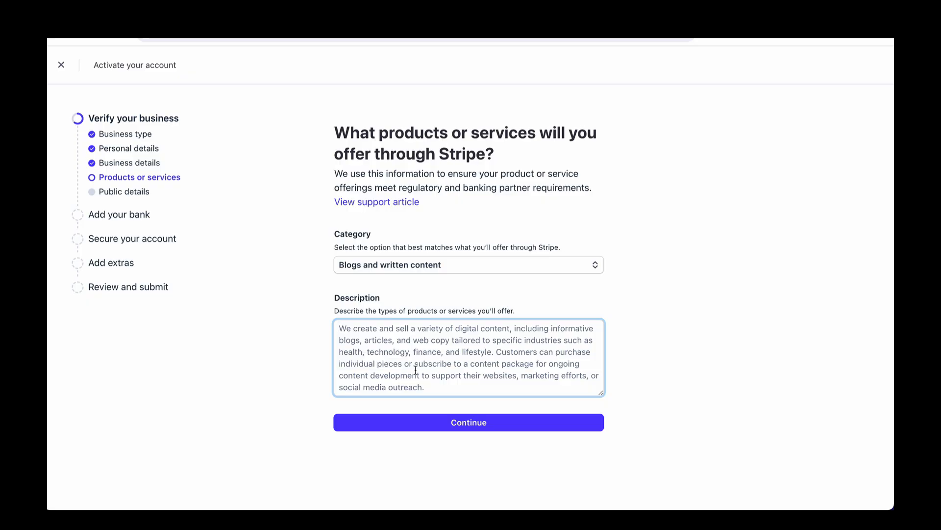
{"action": "type", "text": "I will"}
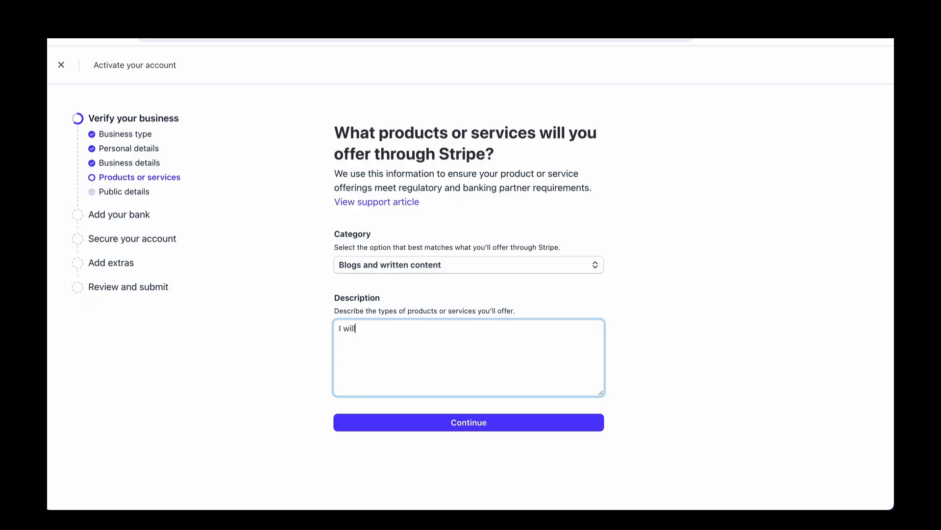
{"action": "type", "text": " sell information products for "}
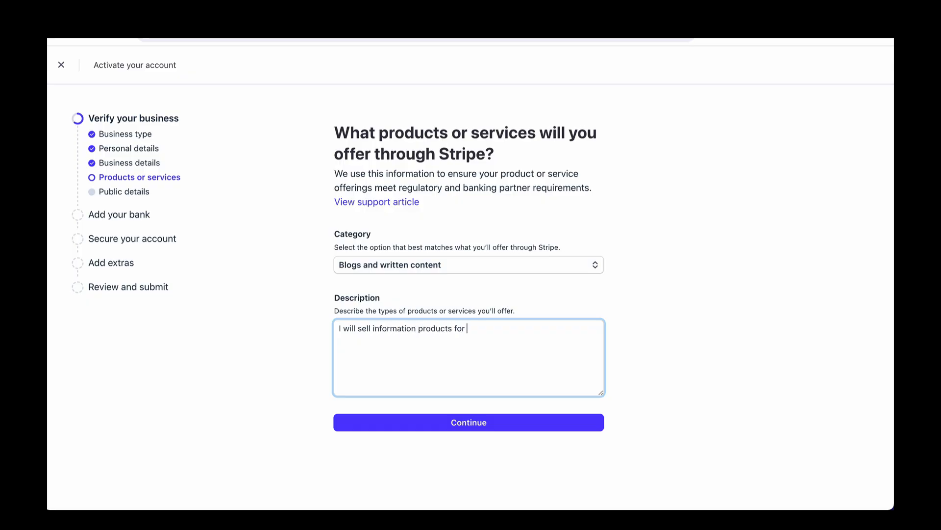
{"action": "type", "text": "people doing business online."}
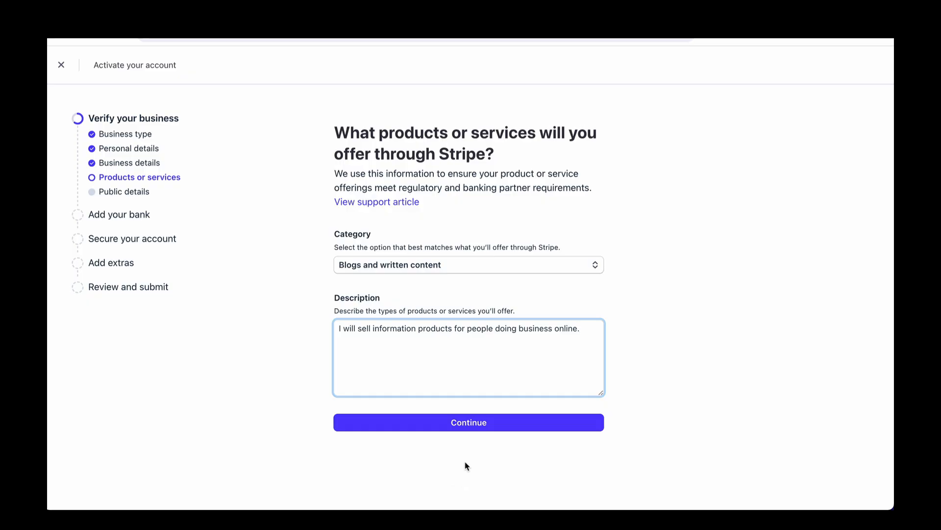
{"action": "left_click", "coordinate": [470, 428]}
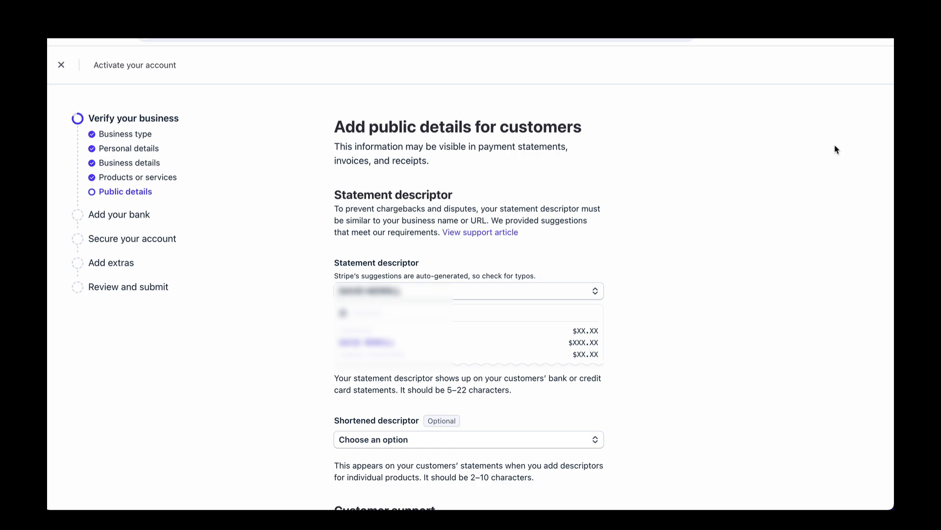
Review the public details for customers and continue to the next stage
{"action": "scroll", "coordinate": [836, 149], "scroll_direction": "down", "scroll_amount": 2}
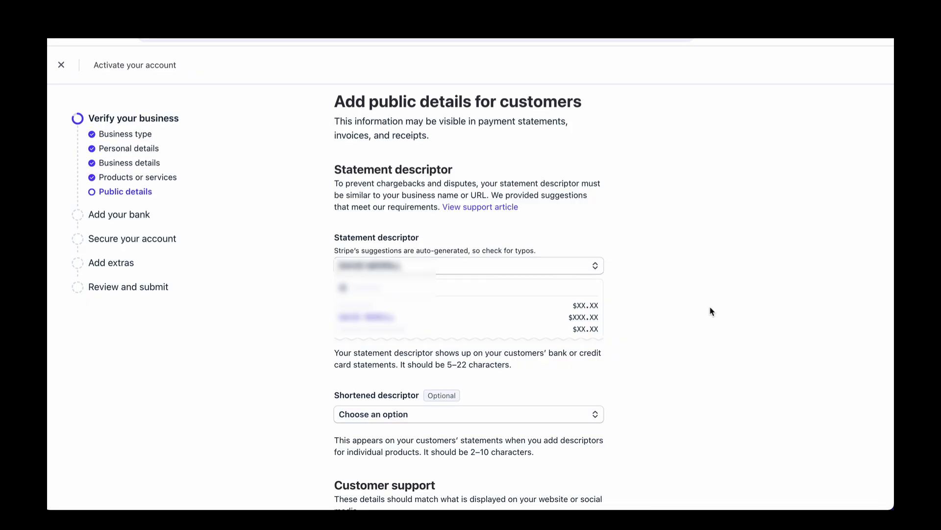
{"action": "scroll", "coordinate": [712, 310], "scroll_direction": "down", "scroll_amount": 2}
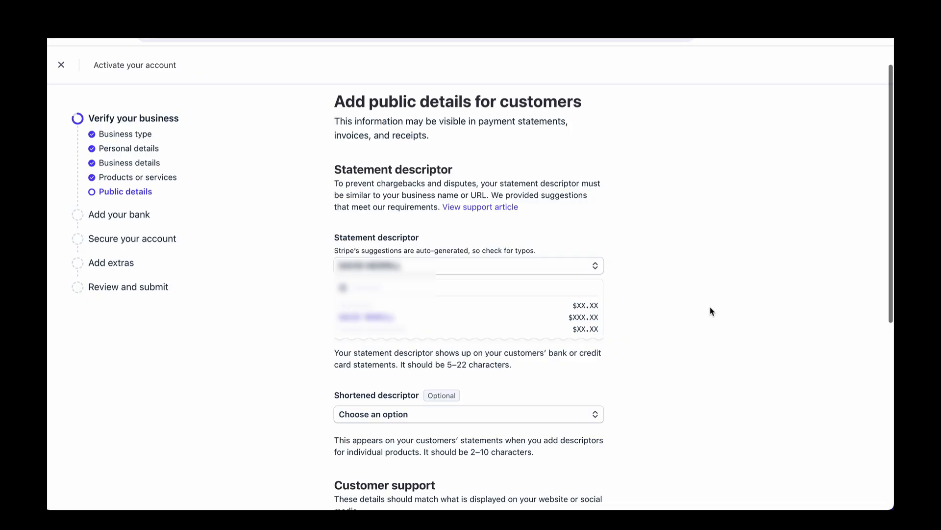
{"action": "scroll", "coordinate": [712, 311], "scroll_direction": "down", "scroll_amount": 5}
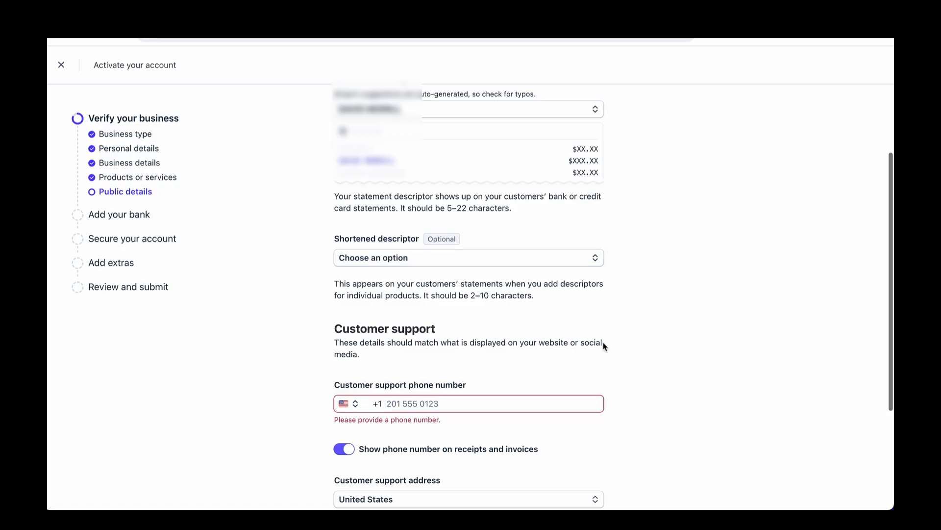
{"action": "scroll", "coordinate": [603, 343], "scroll_direction": "down", "scroll_amount": 2}
{"action": "scroll", "coordinate": [605, 346], "scroll_direction": "down", "scroll_amount": 4}
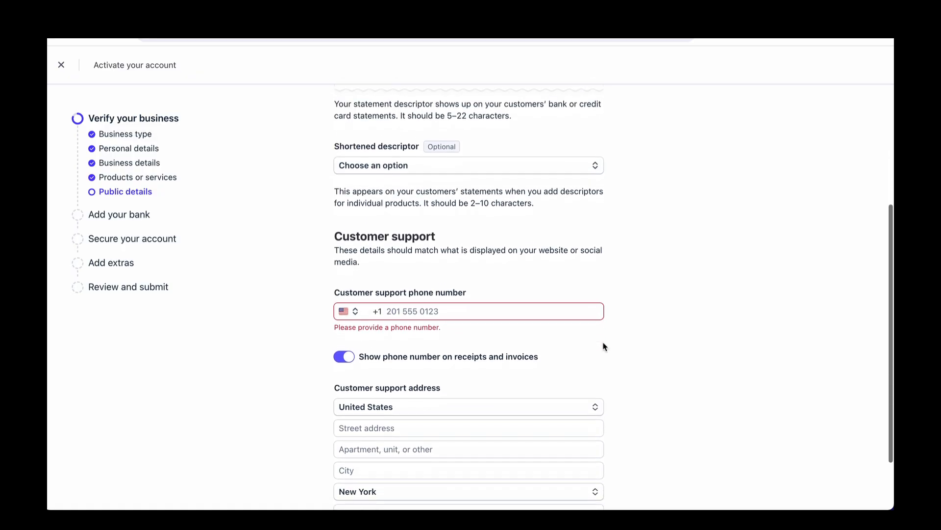
{"action": "scroll", "coordinate": [603, 344], "scroll_direction": "down", "scroll_amount": 1}
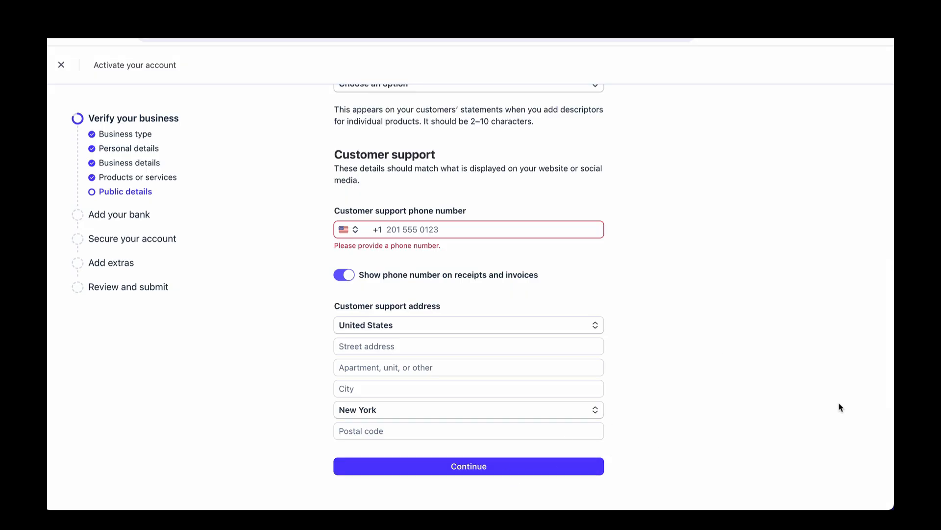
{"action": "left_click", "coordinate": [483, 465]}
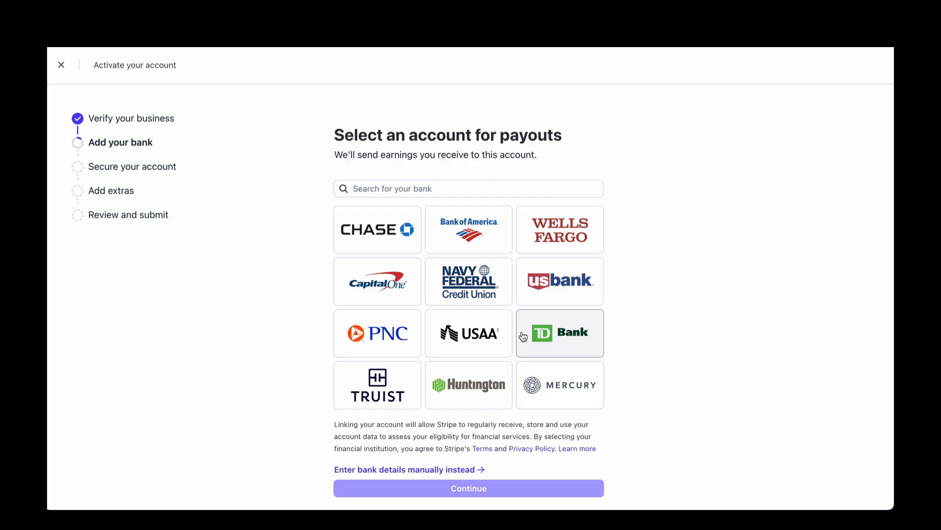
Choose to enter bank details manually and finish without saving the account with Link
{"action": "scroll", "coordinate": [645, 446], "scroll_direction": "down", "scroll_amount": 1}
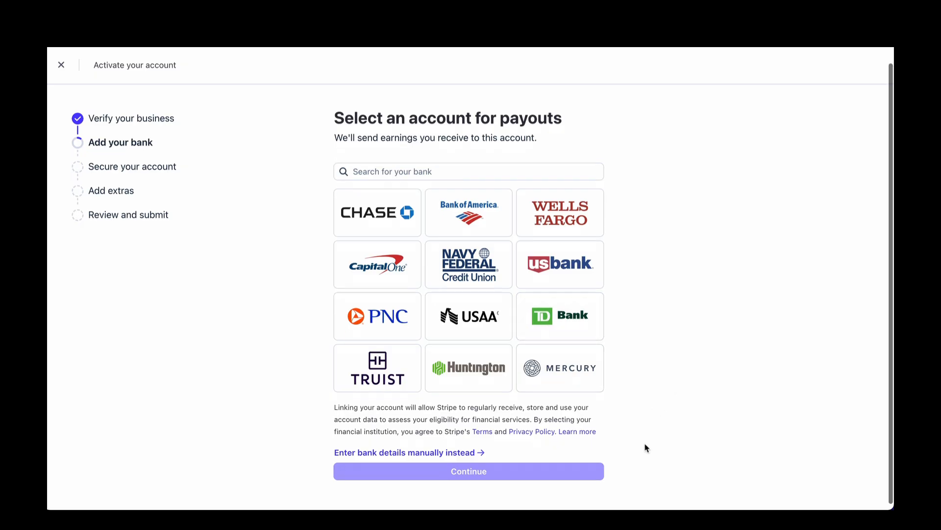
{"action": "left_click", "coordinate": [417, 448]}
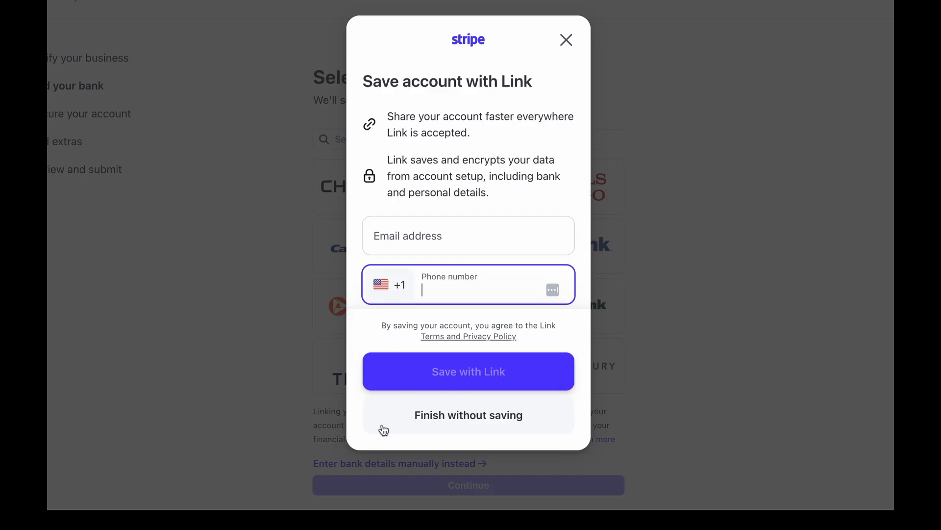
{"action": "left_click", "coordinate": [460, 416]}
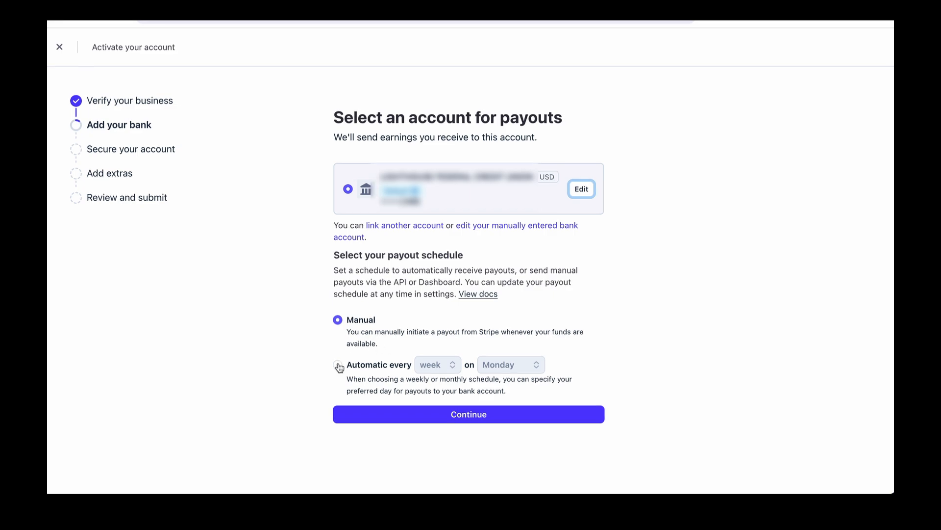
Set the payout schedule to automatic every week on Monday
{"action": "left_click", "coordinate": [338, 365]}
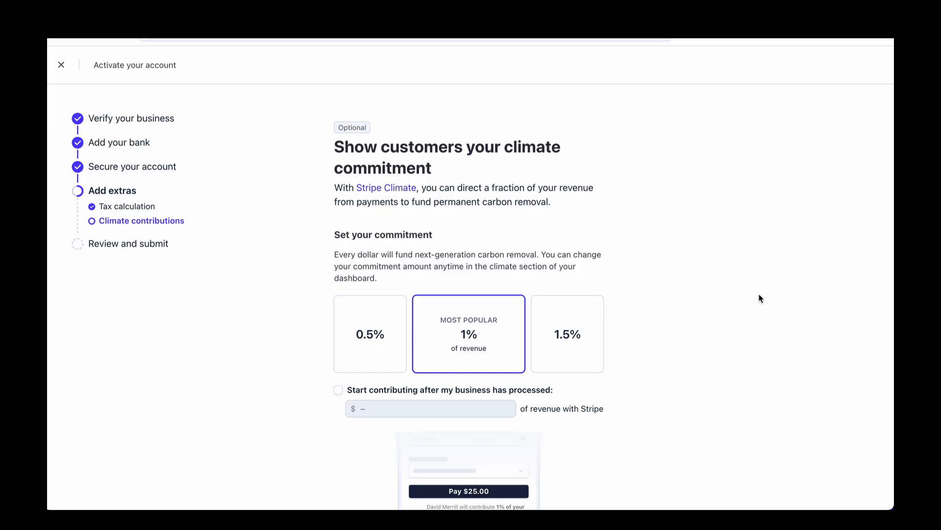
Decline the Stripe Climate contribution and dismiss the live-account confirmation
{"action": "scroll", "coordinate": [758, 296], "scroll_direction": "down", "scroll_amount": 1}
{"action": "scroll", "coordinate": [760, 297], "scroll_direction": "down", "scroll_amount": 1}
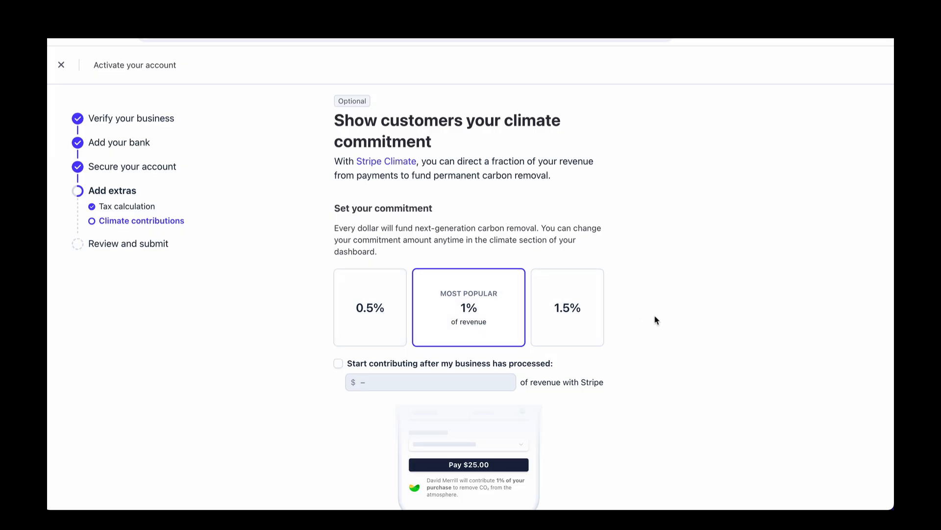
{"action": "scroll", "coordinate": [656, 320], "scroll_direction": "down", "scroll_amount": 3}
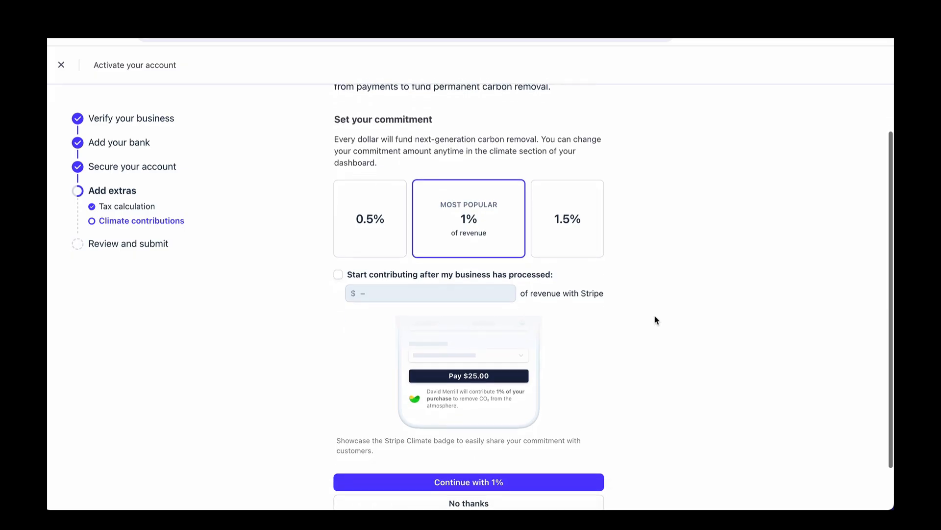
{"action": "scroll", "coordinate": [656, 320], "scroll_direction": "down", "scroll_amount": 2}
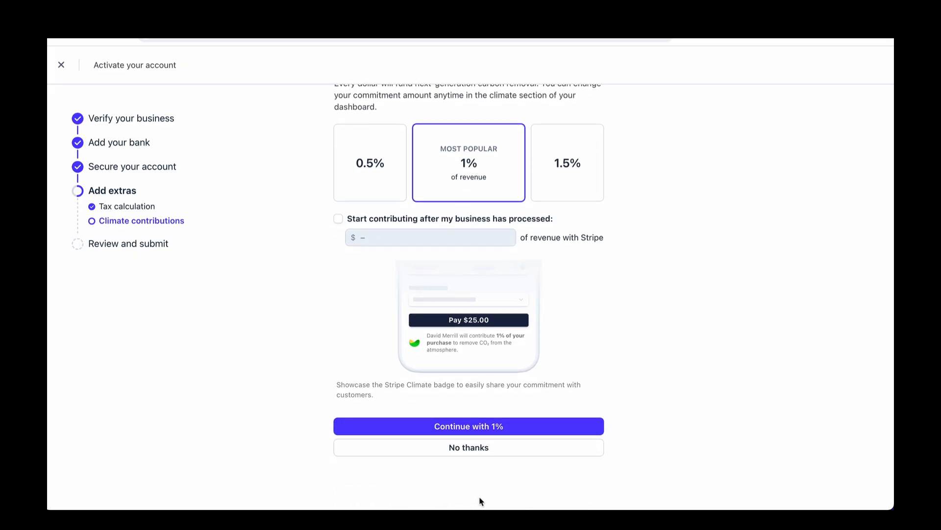
{"action": "left_click", "coordinate": [473, 452]}
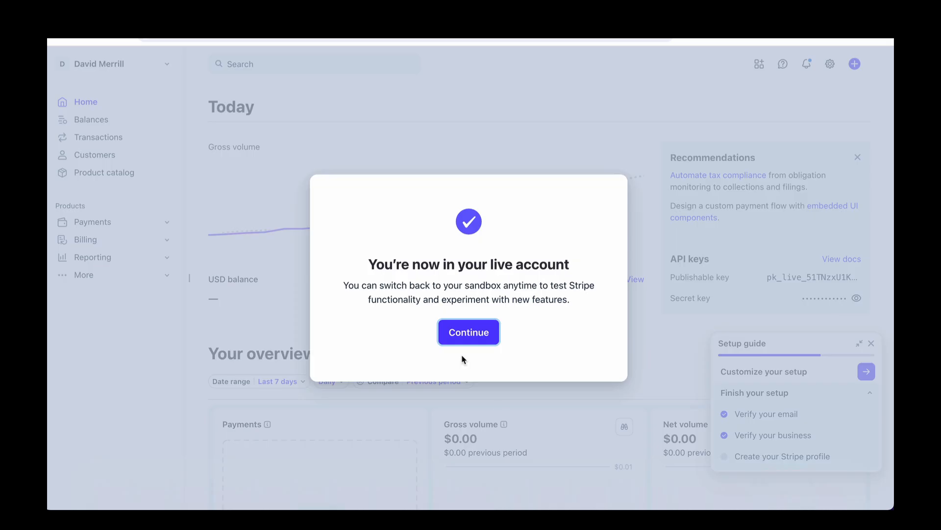
{"action": "left_click", "coordinate": [469, 332]}
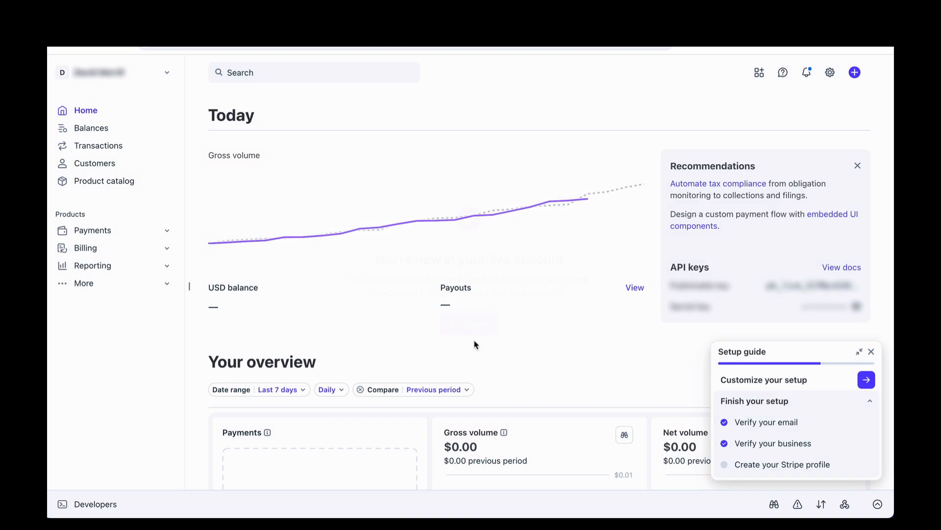